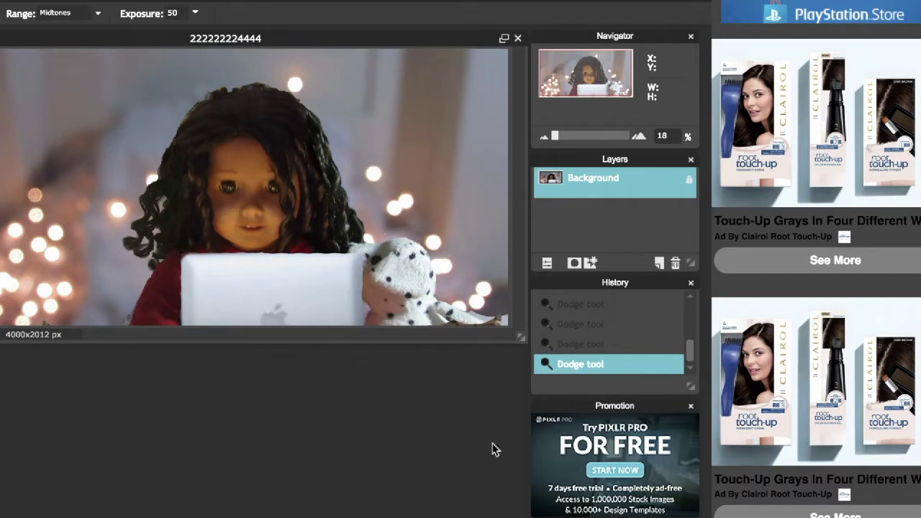
- Switch to the reference screenshot in Preview and compare it with the doll photo in Pixlr
key(super+Tab)
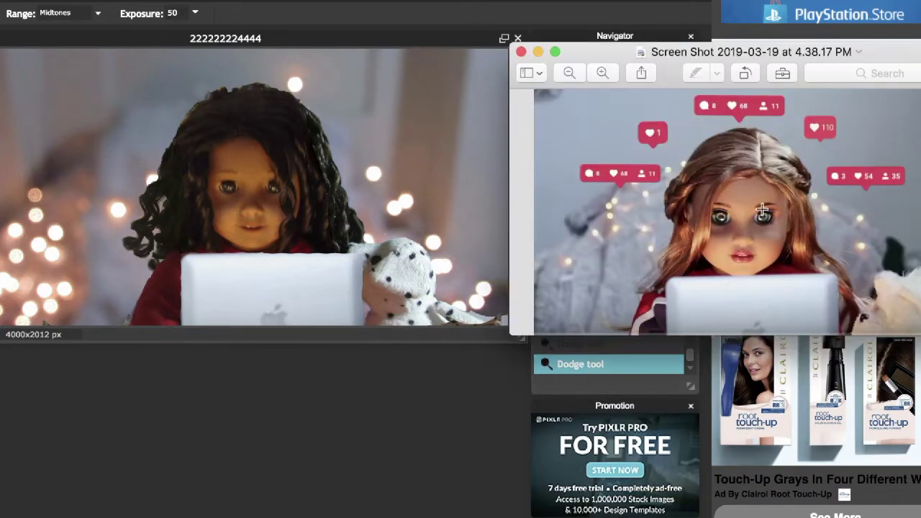
key(super+Tab)
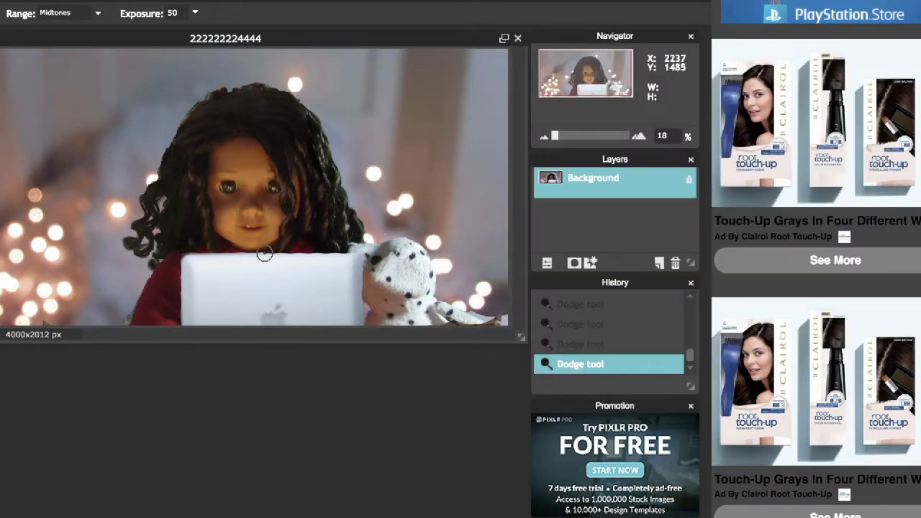
key(super+Tab)
key(super+Tab)
- Set the Dodge tool to the Midtones range with an exposure of 20 and check the reference screenshot
click(79, 13)
click(72, 44)
double_click(172, 12)
text(20)
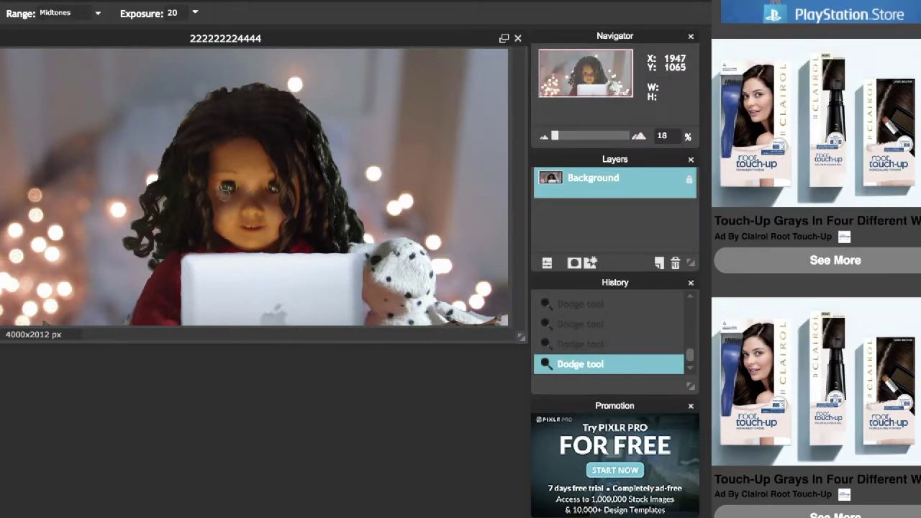
key(super+Tab)
key(super+Tab)
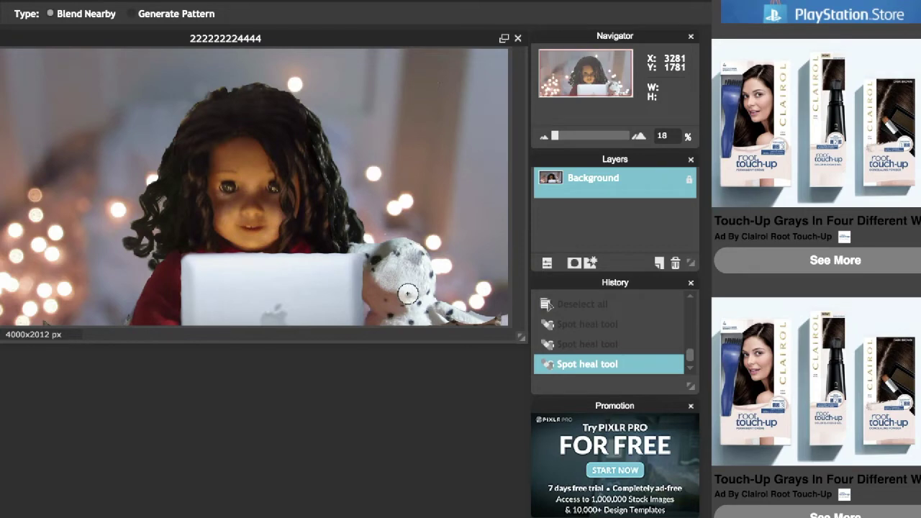
- Try to remove the dark spots on the stuffed dog with the Spot heal tool
click(407, 293)
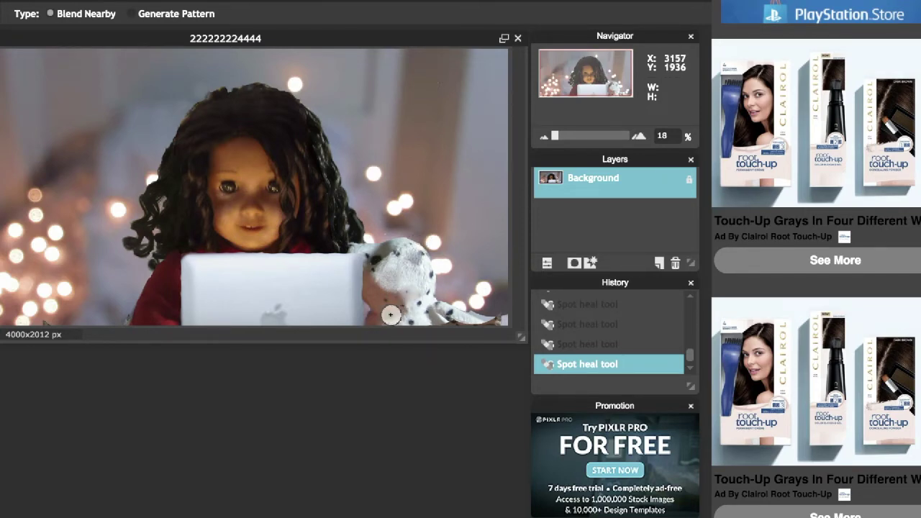
key(ctrl+z)
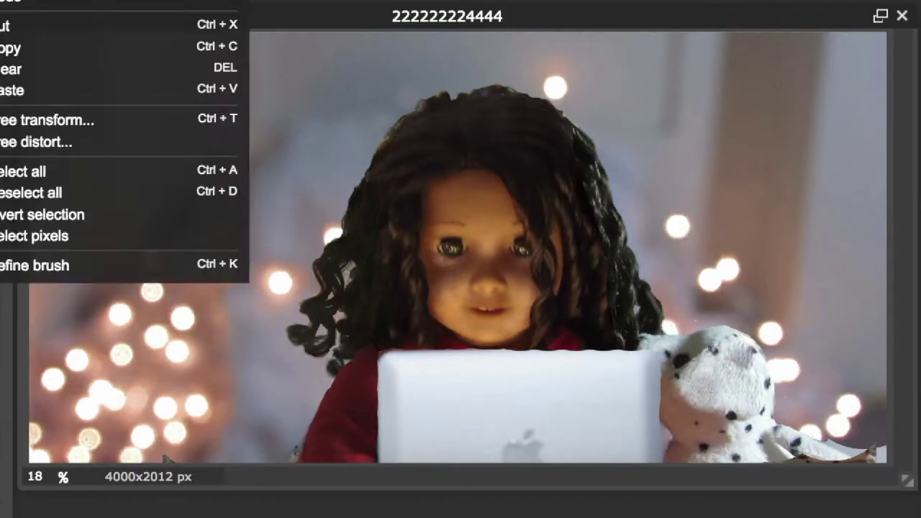
key(ctrl+z)
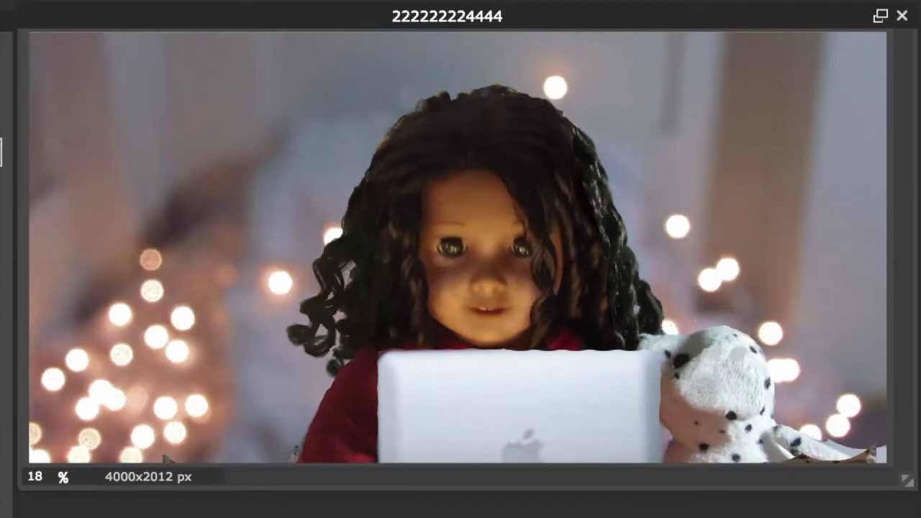
- Cover the black spots on the stuffed dog's head and body with the Brush tool
click(1, 153)
click(753, 350)
click(736, 336)
click(763, 411)
click(749, 428)
click(736, 458)
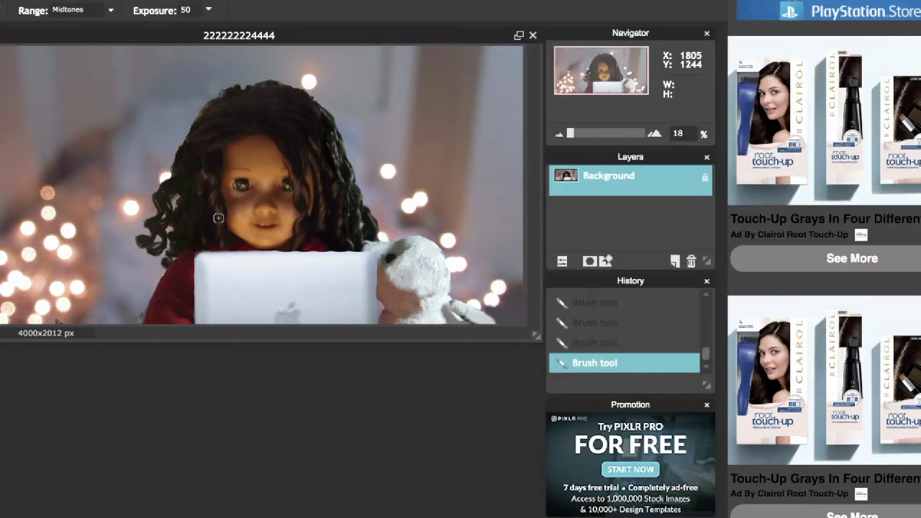
- Try to lighten the curls beside the doll's face with the Dodge tool set to Highlights at 50 exposure
click(72, 10)
click(72, 55)
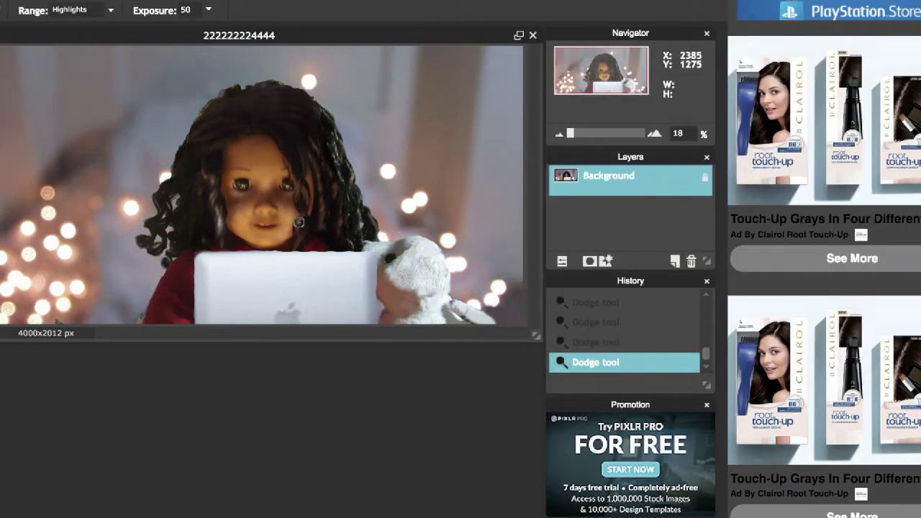
drag(299, 223, 295, 240)
key(ctrl+z)
key(ctrl+z)
key(ctrl+z)
key(ctrl+z)
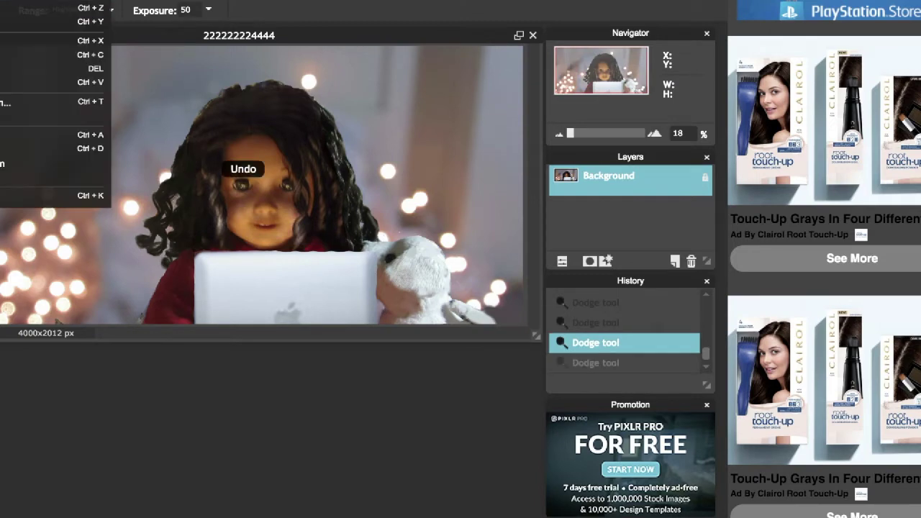
- Lighten the curls on both sides of the doll's face with the Dodge tool
drag(227, 254, 226, 247)
drag(302, 168, 301, 214)
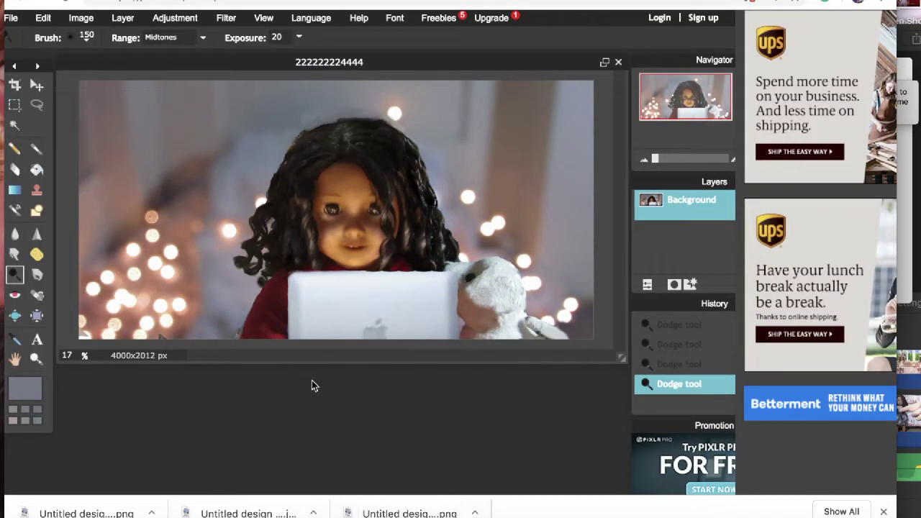
click(852, 516)
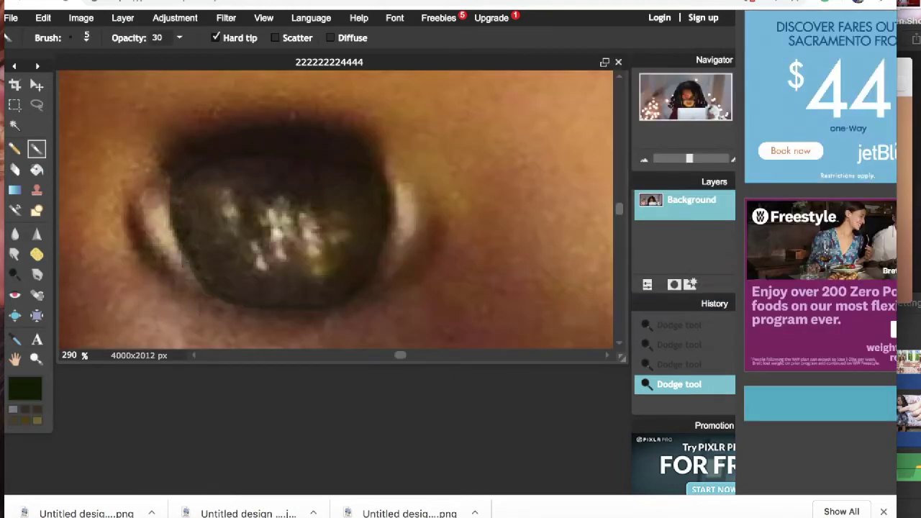
- Paint dark green over the lower iris of the fully visible eye with a size 30 brush at 30 opacity
mouse_move(212, 292)
mouse_down()
mouse_move(349, 305)
mouse_move(374, 255)
mouse_up()
click(852, 517)
click(351, 423)
click(87, 39)
click(209, 70)
click(249, 392)
mouse_move(228, 263)
mouse_down()
mouse_move(280, 273)
mouse_move(334, 257)
mouse_up()
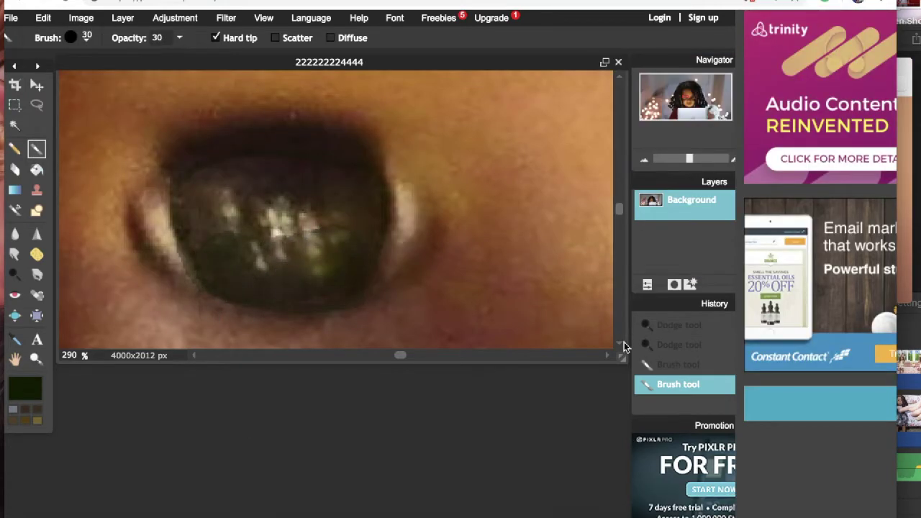
- Deepen the dark green tint with a soft size 50 brush and tint the iris of the other eye as well
click(87, 36)
click(209, 108)
click(232, 420)
mouse_move(220, 253)
mouse_down()
mouse_move(298, 256)
mouse_move(337, 247)
mouse_up()
mouse_move(689, 158)
mouse_down()
mouse_move(650, 159)
mouse_move(676, 158)
mouse_up()
drag(400, 355, 425, 355)
mouse_move(411, 231)
mouse_down()
mouse_move(461, 230)
mouse_move(454, 225)
mouse_up()
drag(425, 356, 398, 356)
- Pick a muted green and brush it over the upper iris at 30 opacity
click(25, 389)
click(432, 179)
click(704, 340)
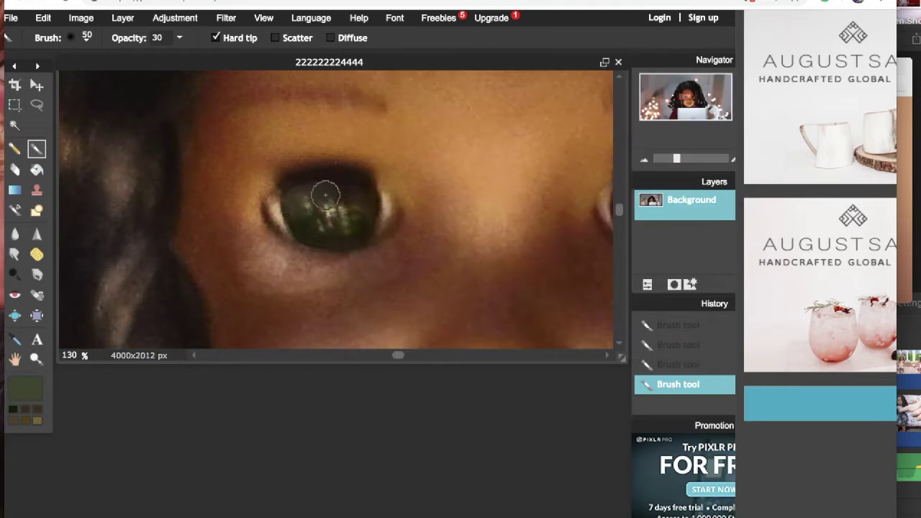
drag(319, 191, 360, 204)
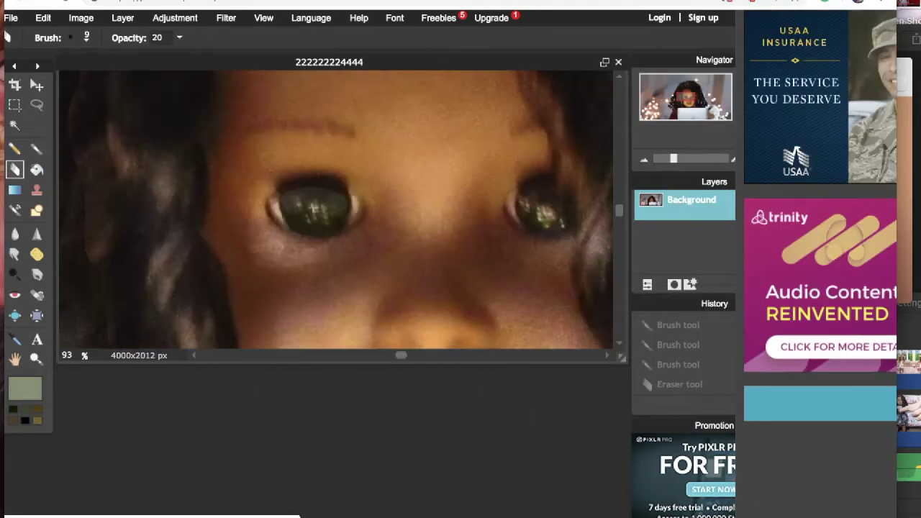
- Soften the upper and lower iris with a size 15 eraser at 20 opacity
click(87, 39)
click(156, 72)
click(104, 108)
click(86, 39)
drag(303, 298, 264, 298)
click(275, 418)
drag(290, 204, 328, 197)
drag(288, 224, 314, 235)
- Darken the upper edge of the iris with black, using the Brush tool at 20 opacity
click(25, 421)
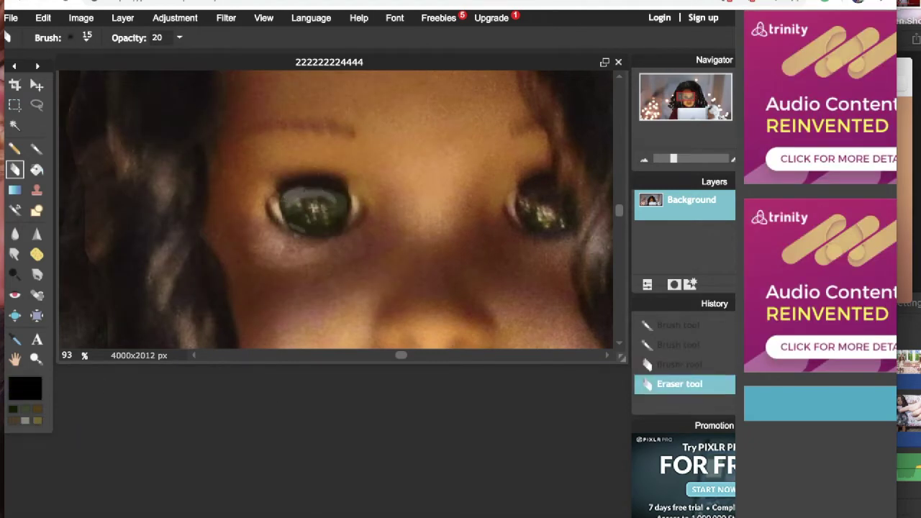
click(36, 149)
drag(282, 196, 307, 187)
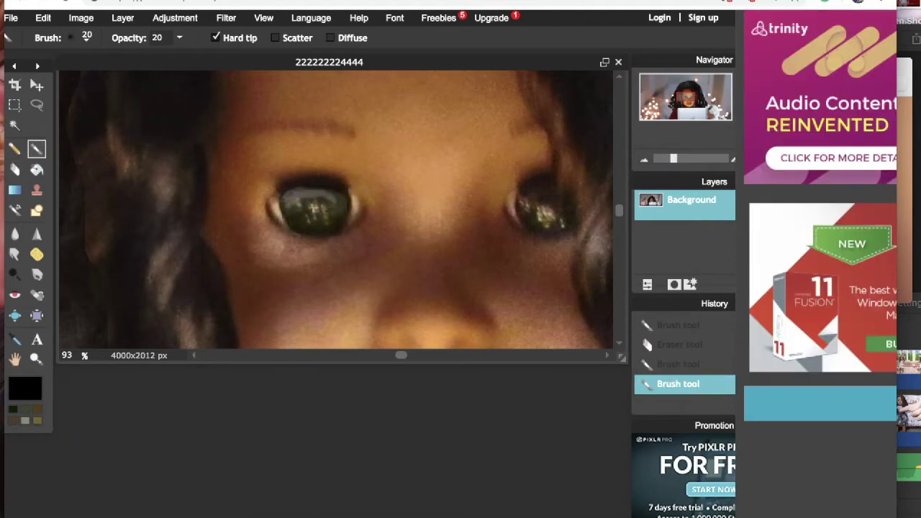
- Undo the recent brush and eraser strokes on the eye
scroll(314, 198, down, 5)
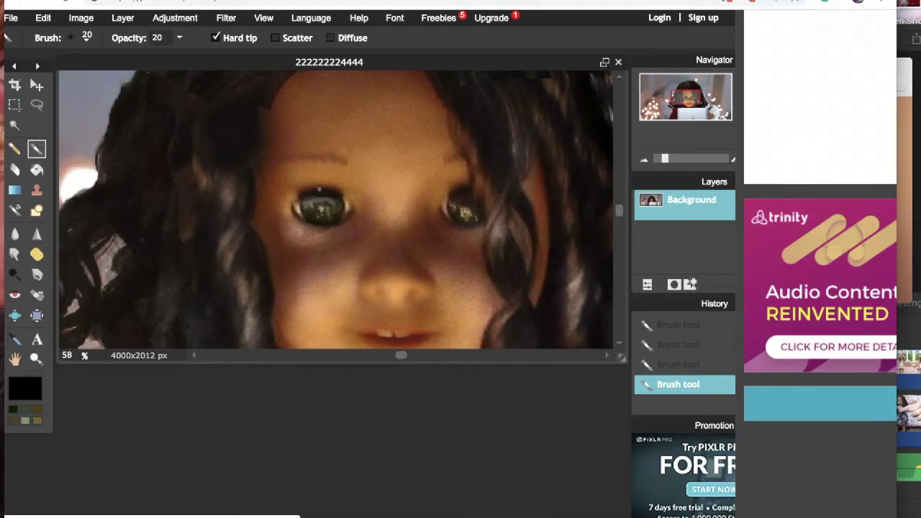
mouse_move(665, 158)
mouse_down()
mouse_move(655, 164)
mouse_move(664, 161)
mouse_up()
click(50, 23)
click(52, 36)
click(49, 24)
click(55, 36)
click(50, 24)
click(60, 38)
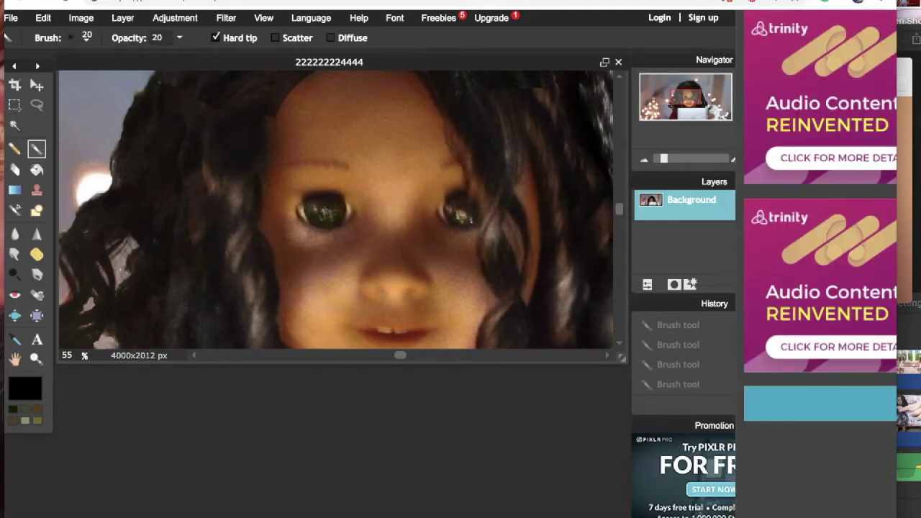
- Try to dab a black pupil in the centre of the iris and set the brush size to 15
click(324, 209)
click(323, 208)
click(86, 37)
click(157, 75)
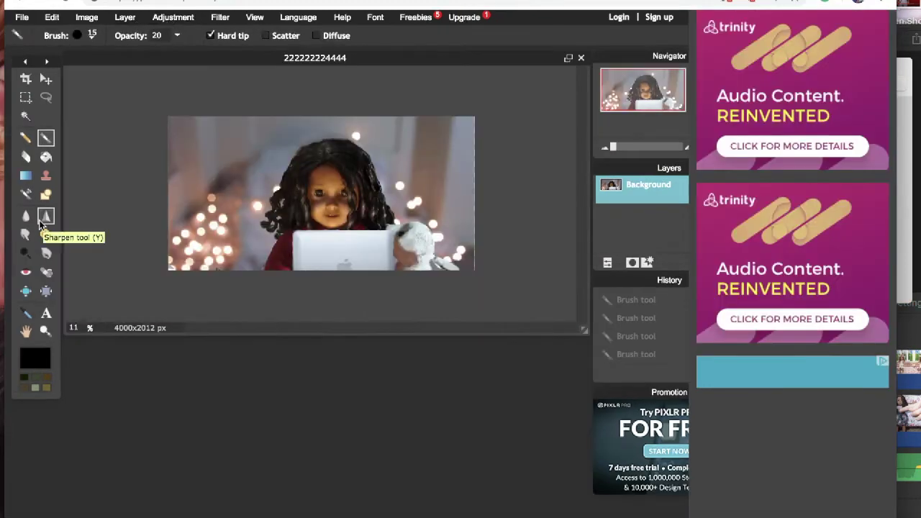
- Lighten a spot on the upper iris with a size 9 Dodge tool set to Midtones at 60 exposure
click(26, 254)
click(91, 35)
click(131, 68)
drag(613, 146, 637, 143)
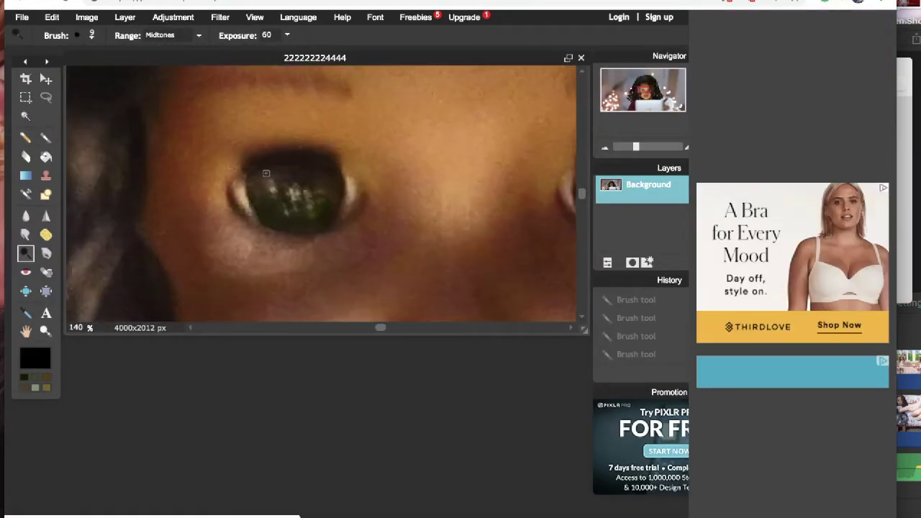
click(331, 179)
- Set the Dodge range to Highlights and brighten the reflections across the upper iris and its centre
click(173, 34)
click(179, 73)
mouse_move(252, 183)
mouse_down()
mouse_move(304, 175)
mouse_move(331, 189)
mouse_move(310, 166)
mouse_move(264, 187)
mouse_up()
mouse_move(636, 147)
mouse_down()
mouse_move(617, 150)
mouse_move(638, 146)
mouse_up()
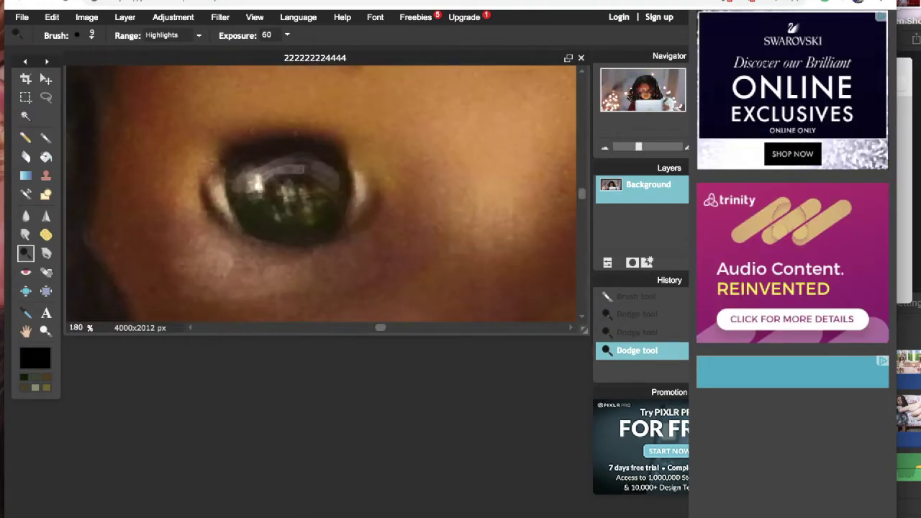
drag(264, 170, 292, 188)
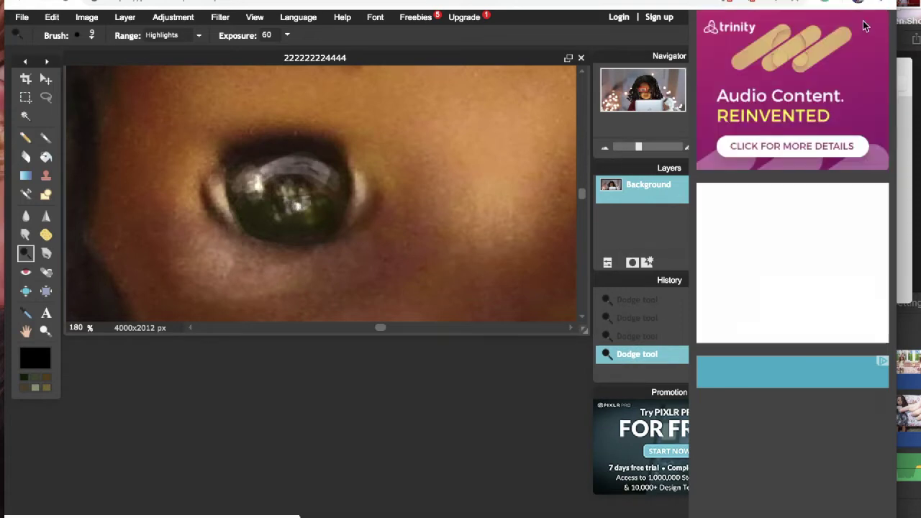
mouse_move(638, 147)
mouse_down()
mouse_move(618, 149)
mouse_move(638, 147)
mouse_up()
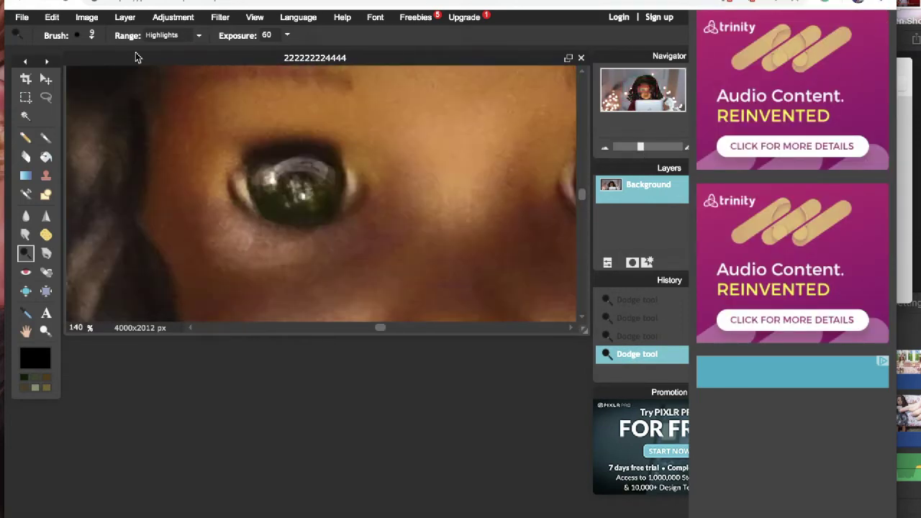
- Undo the last Dodge stroke on the iris
click(52, 17)
click(54, 34)
click(52, 17)
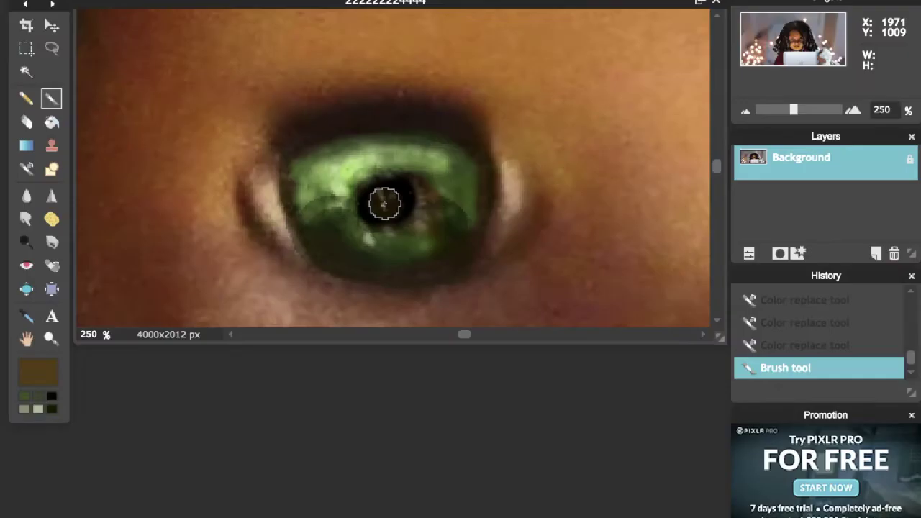
- Dab brown in the centre of the pupil and paint a cream (#fffae8) reflection along its lower edge
click(385, 204)
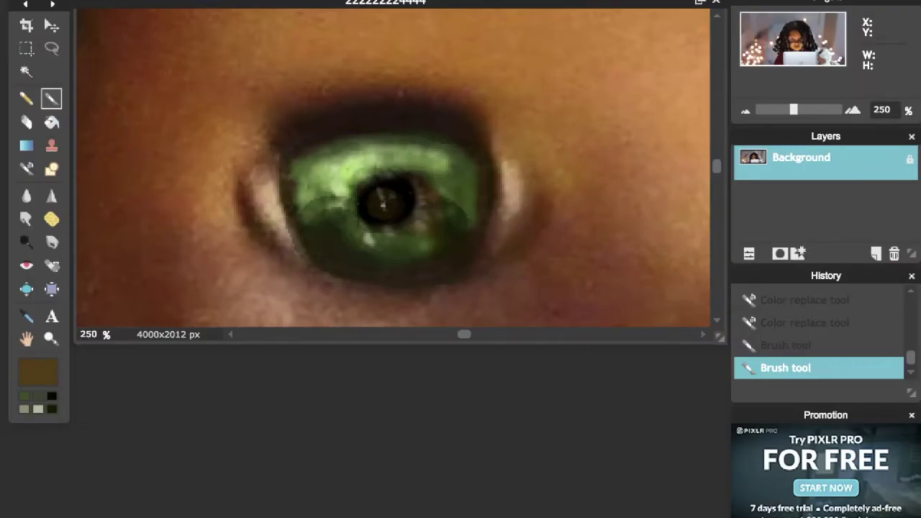
click(773, 110)
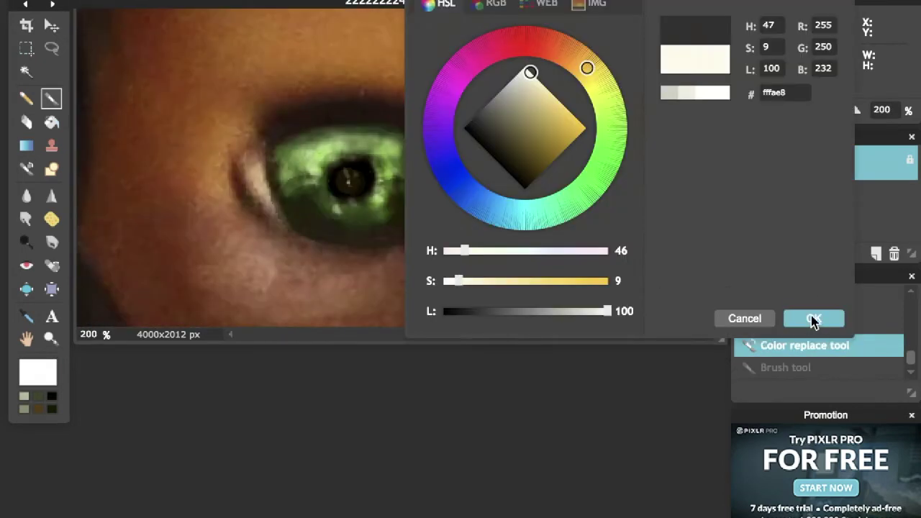
click(812, 319)
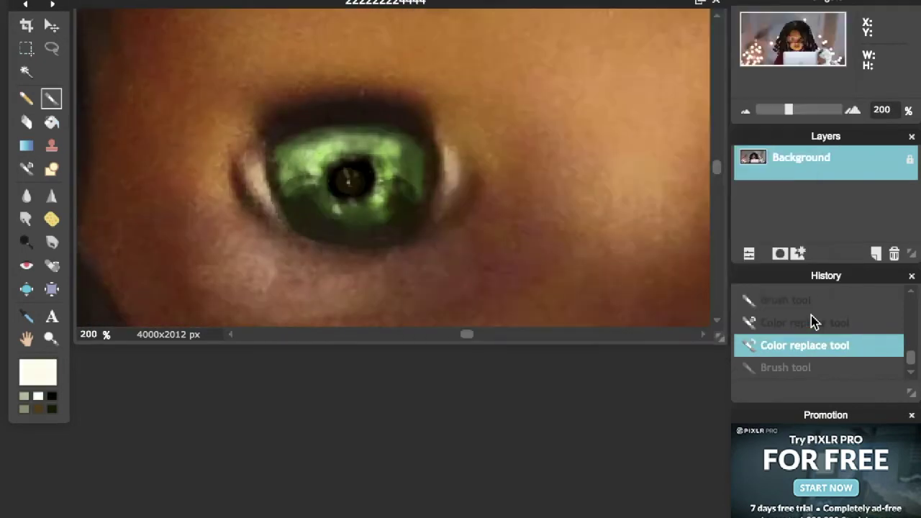
click(355, 212)
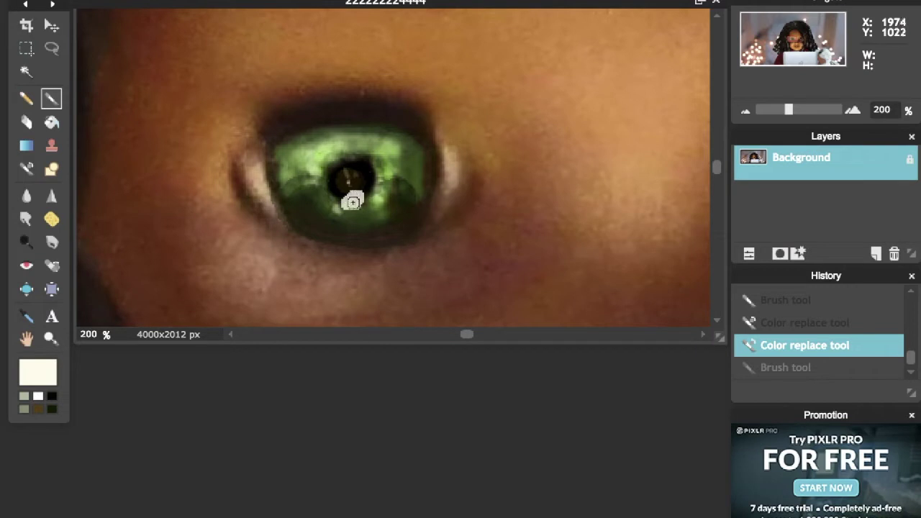
drag(369, 199, 376, 196)
mouse_move(770, 110)
mouse_down()
mouse_move(761, 111)
mouse_move(788, 110)
mouse_up()
- Brighten the iris around the pupil in pale green with the Color replace tool and pick the brown swatch
click(23, 395)
click(26, 168)
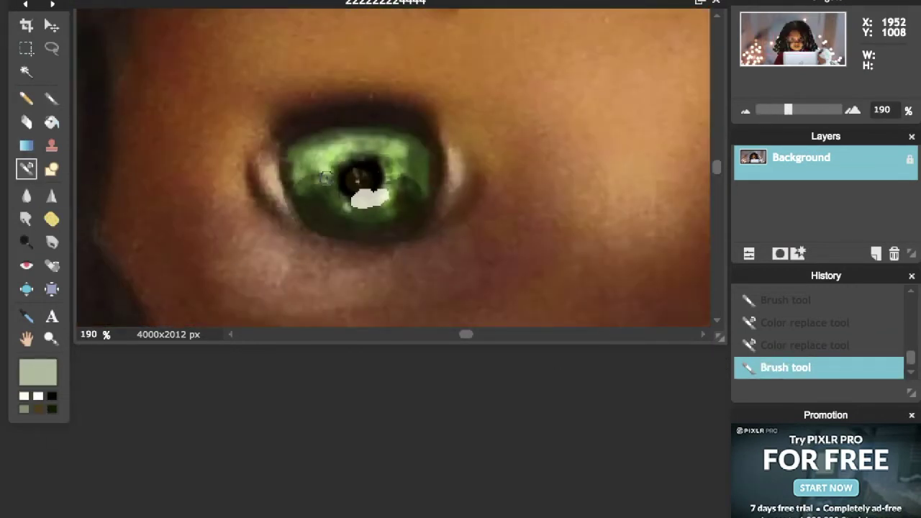
click(346, 200)
click(375, 185)
drag(389, 181, 384, 199)
scroll(370, 189, up, 3)
click(37, 409)
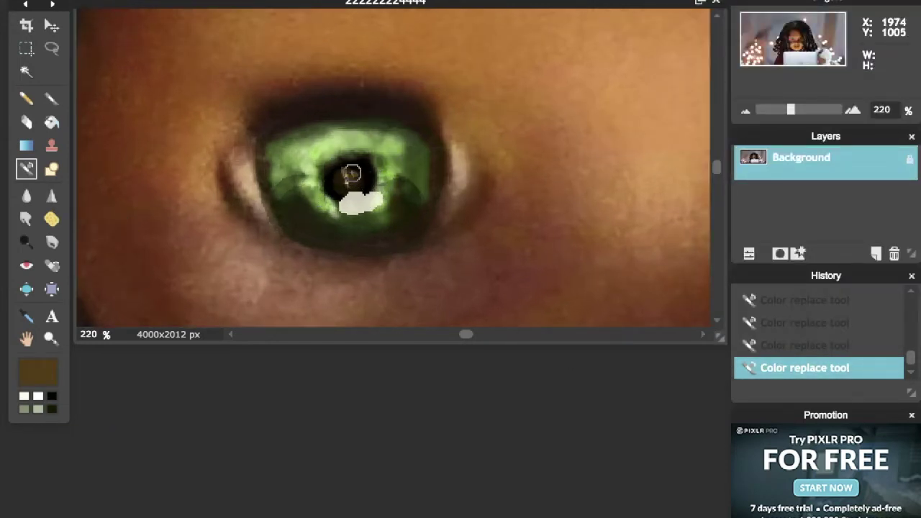
- Draw a thick black line along the lower eyelid from corner to corner with the Brush tool
mouse_move(159, 179)
mouse_down()
mouse_move(251, 249)
mouse_move(314, 259)
mouse_move(402, 252)
mouse_move(446, 233)
mouse_move(468, 206)
mouse_up()
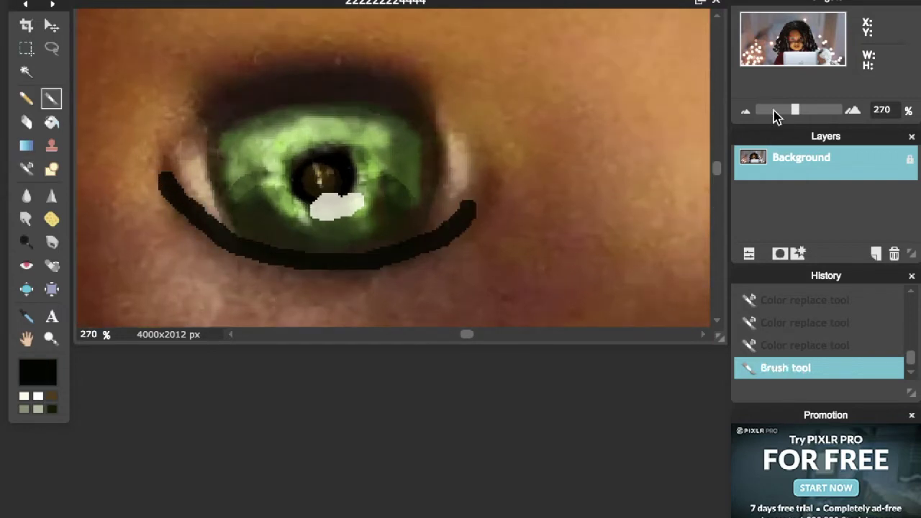
click(765, 112)
drag(765, 112, 759, 110)
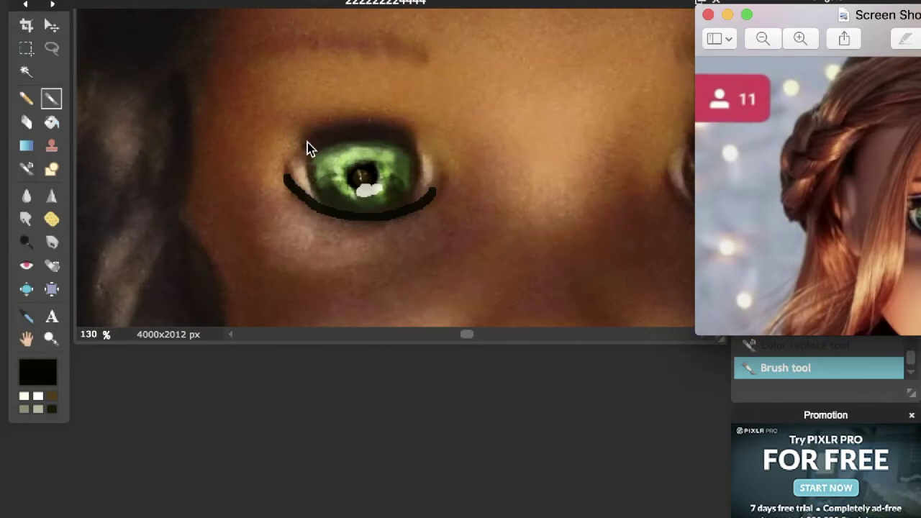
- Paint a thick black line along the first eye's upper eyelid with the Brush tool and postpone the iCloud alert
click(308, 144)
drag(311, 129, 306, 154)
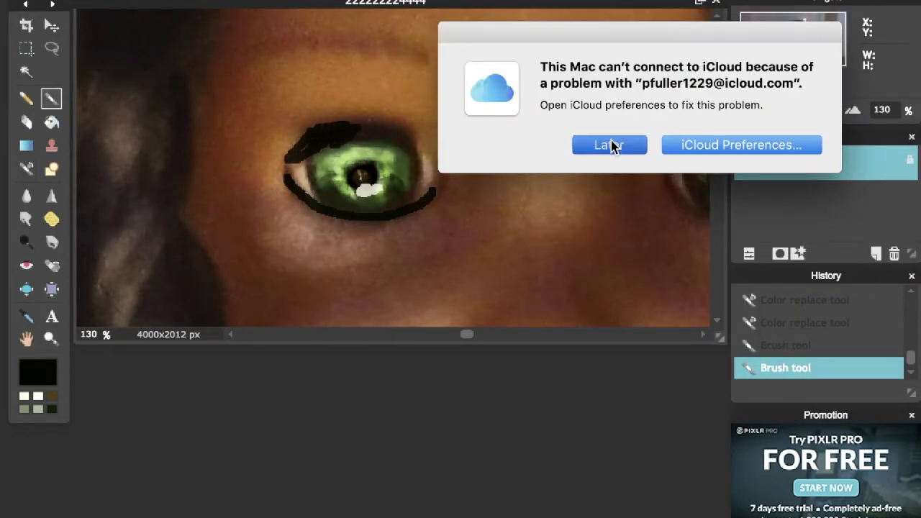
click(611, 146)
click(771, 111)
drag(770, 111, 785, 111)
click(612, 515)
click(612, 475)
click(791, 110)
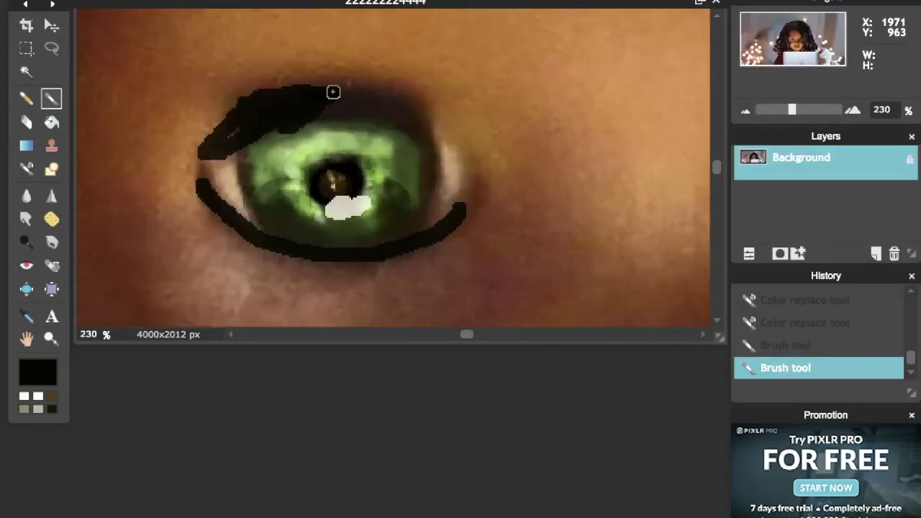
drag(328, 92, 417, 110)
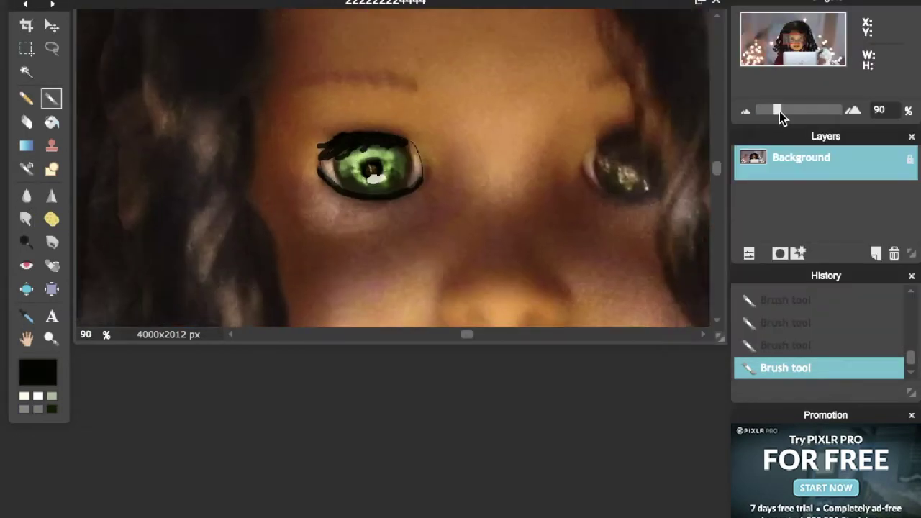
- Recolour the second eye's iris green with the Color replace tool, undoing the last pale stroke
drag(468, 336, 509, 335)
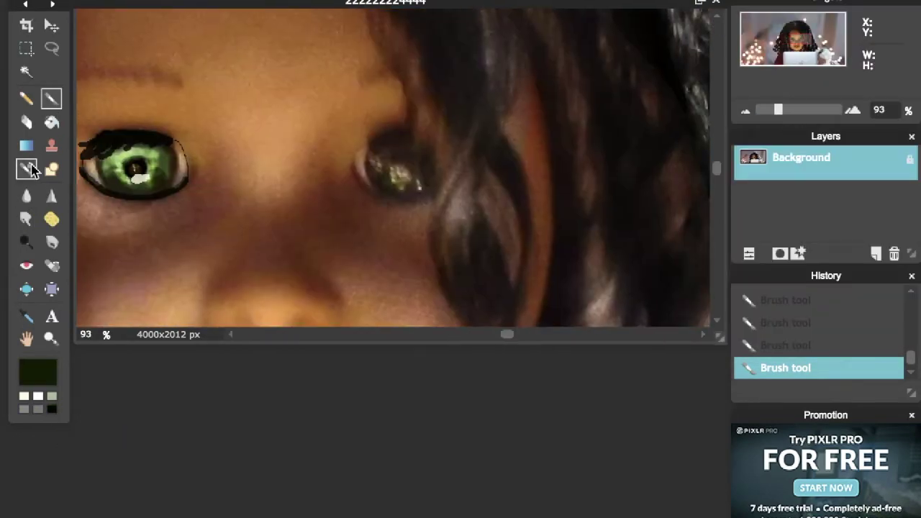
click(26, 169)
drag(413, 183, 423, 186)
click(50, 373)
click(526, 187)
click(818, 319)
click(38, 372)
click(524, 69)
click(767, 319)
click(52, 396)
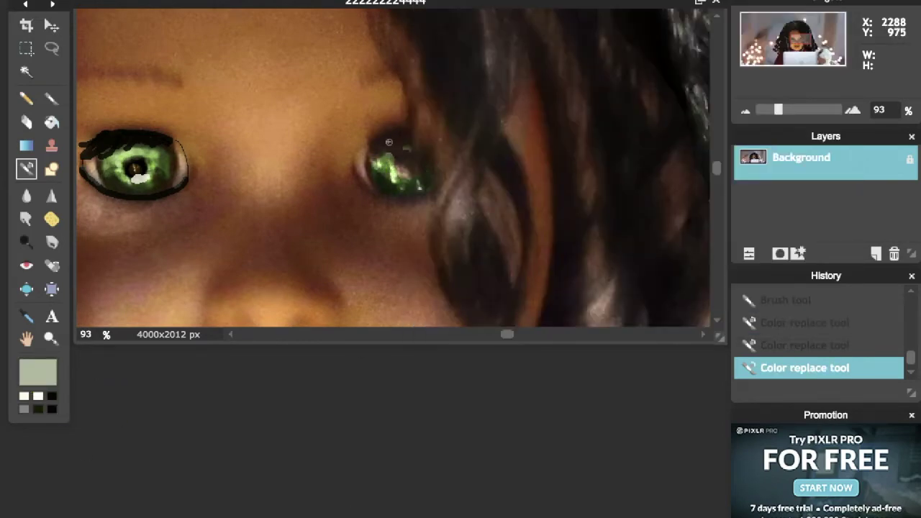
key(ctrl+z)
- Paint the second eye's pupil and its upper and lower eyelid lines black with the Brush tool
click(52, 395)
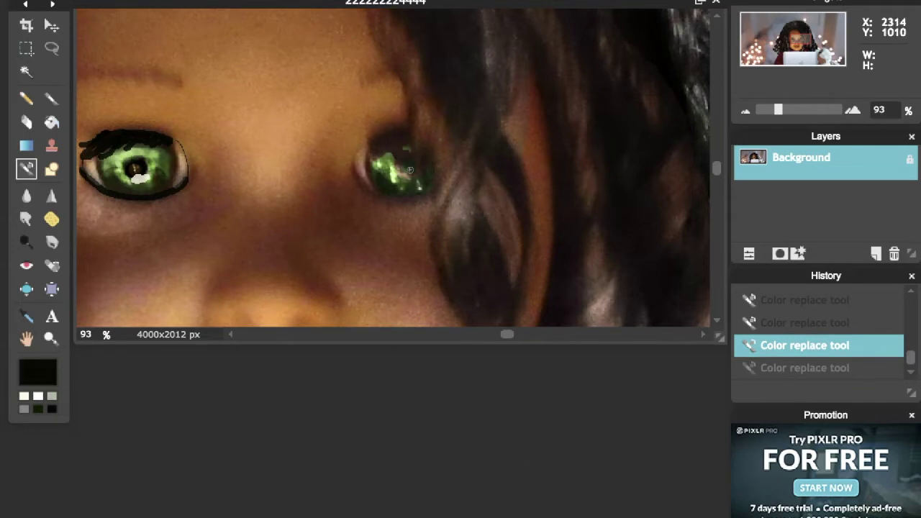
click(405, 168)
click(58, 102)
click(402, 168)
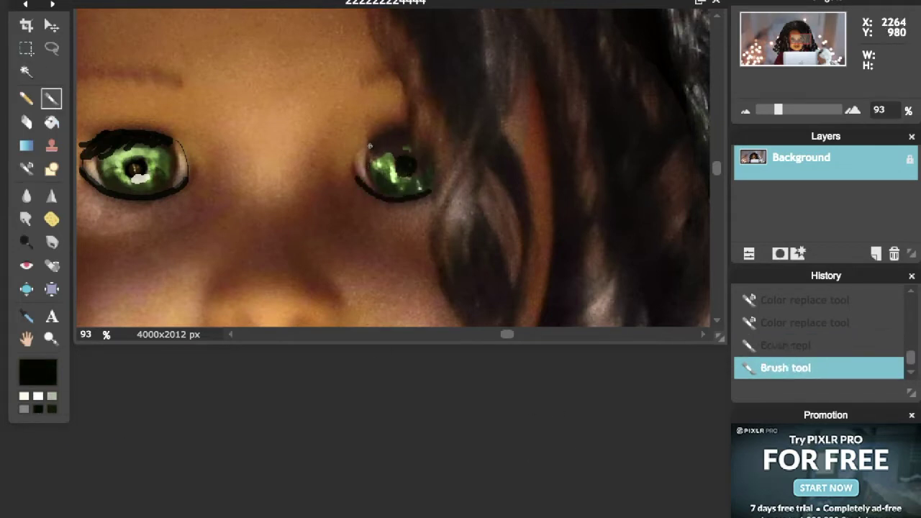
- Try a white Color replace dab on the second eye and a Brush stroke at its inner corner, undoing both
drag(758, 115, 783, 118)
drag(467, 334, 496, 334)
click(38, 396)
click(27, 169)
click(468, 171)
key(ctrl+z)
click(52, 98)
drag(418, 154, 424, 176)
key(ctrl+z)
- Lighten the second eye's iris just beside the pupil with several Dodge tool dabs
click(28, 243)
click(422, 160)
click(55, 0)
click(61, 0)
click(62, 0)
click(485, 181)
click(481, 182)
click(476, 182)
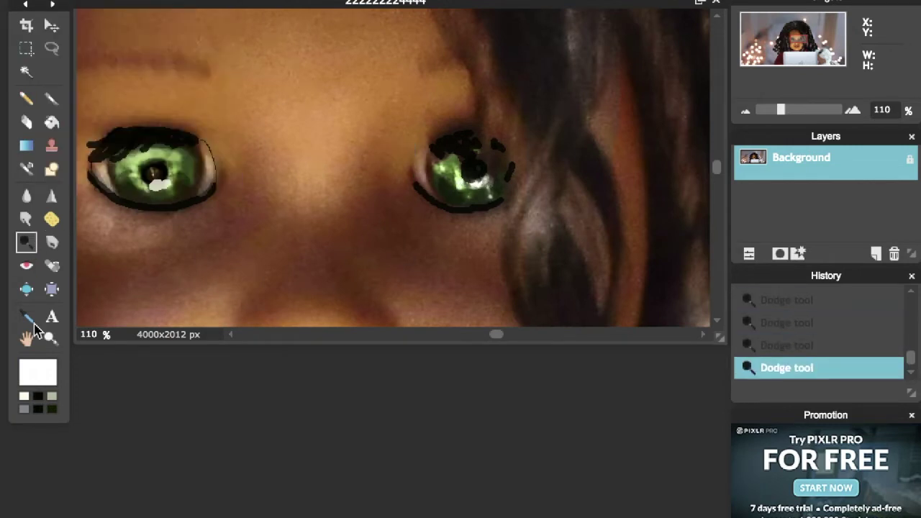
- Choose a dark brown colour and dab it in the centre of the second eye's pupil with the Brush tool
click(42, 373)
click(557, 48)
click(528, 150)
click(825, 321)
click(51, 98)
click(474, 170)
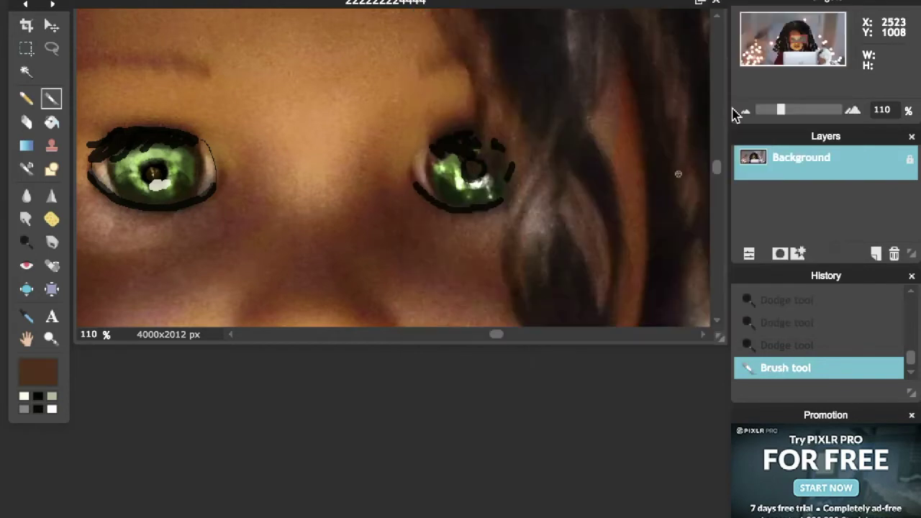
- Outline the second eye's inner corner with a thin black brush line and consult the reference image
click(38, 396)
click(108, 0)
click(127, 21)
mouse_move(781, 110)
mouse_down()
mouse_move(802, 112)
mouse_move(753, 110)
mouse_move(788, 110)
mouse_up()
key(super+Tab)
click(517, 392)
- Try to recolour the area around the second eye's pupil in pale green with the Color replace tool, undoing the strokes
drag(466, 335, 506, 336)
click(52, 397)
click(27, 169)
click(38, 372)
drag(343, 199, 337, 182)
click(337, 195)
click(37, 380)
click(814, 319)
drag(340, 189, 386, 193)
mouse_move(788, 109)
mouse_down()
mouse_move(763, 111)
mouse_move(798, 110)
mouse_up()
key(super+z)
key(super+z)
key(super+z)
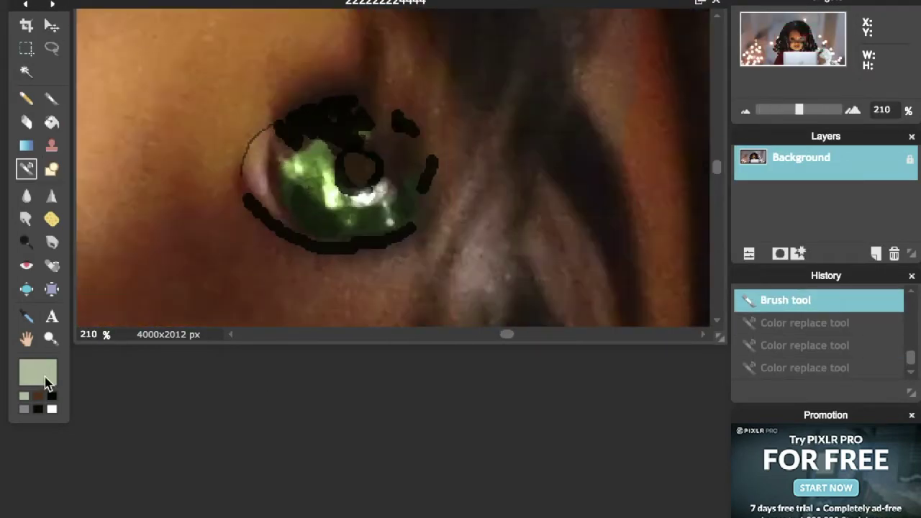
- Brush dark green along the second eye's lower iris and paint a white reflection under the pupil
click(44, 379)
click(268, 204)
click(814, 318)
click(51, 99)
click(104, 1)
click(293, 209)
mouse_move(294, 212)
mouse_down()
mouse_move(323, 224)
mouse_move(379, 217)
mouse_up()
click(52, 409)
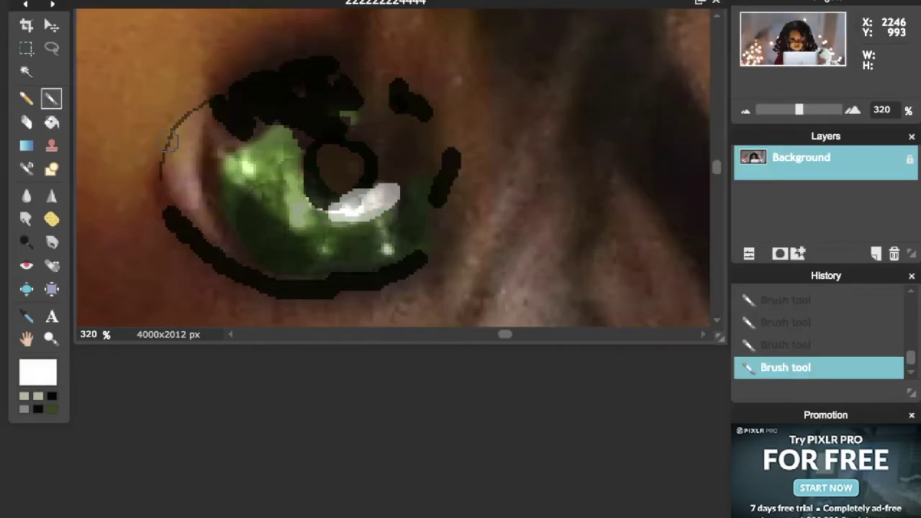
- Brush reddish eyeshadow just above the first eye's black upper eyelid line
drag(799, 109, 765, 113)
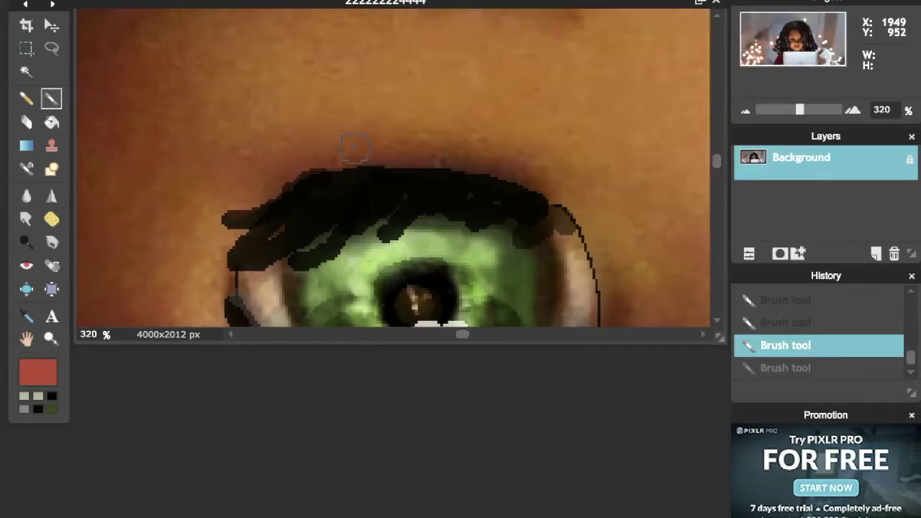
drag(439, 152, 353, 157)
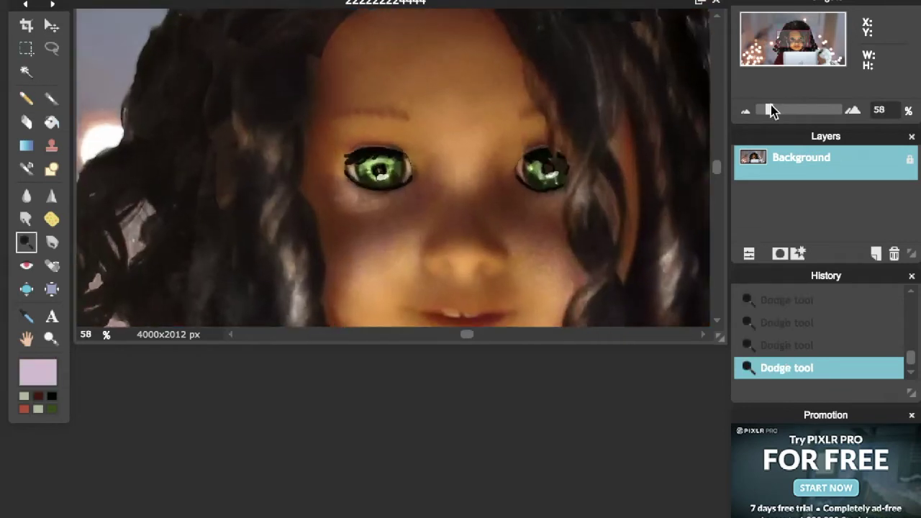
- Select the first eye's iris with the Lasso tool, tone down its green with Hue & Saturation, and deselect it
drag(770, 105, 773, 107)
click(51, 48)
mouse_move(372, 156)
mouse_down()
mouse_move(341, 169)
mouse_move(399, 188)
mouse_move(379, 156)
mouse_up()
click(209, 0)
click(229, 0)
mouse_move(587, 189)
mouse_down()
mouse_move(579, 189)
mouse_move(590, 192)
mouse_up()
click(692, 284)
key(ctrl+d)
- Select the second eye's iris with the Lasso tool, tone down its green with Hue & Saturation, and deselect it
mouse_move(555, 156)
mouse_down()
mouse_move(585, 184)
mouse_move(592, 171)
mouse_move(552, 143)
mouse_up()
click(209, 0)
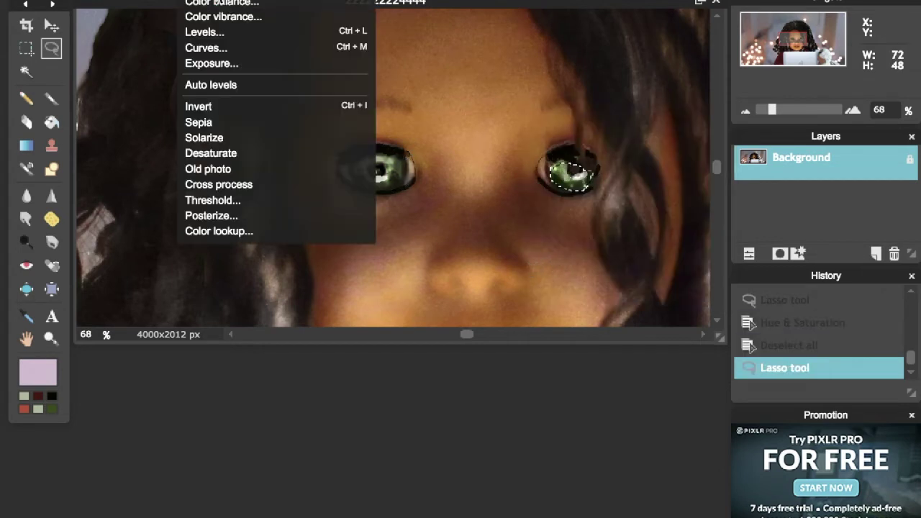
click(229, 0)
click(596, 189)
drag(671, 109, 839, 95)
click(860, 269)
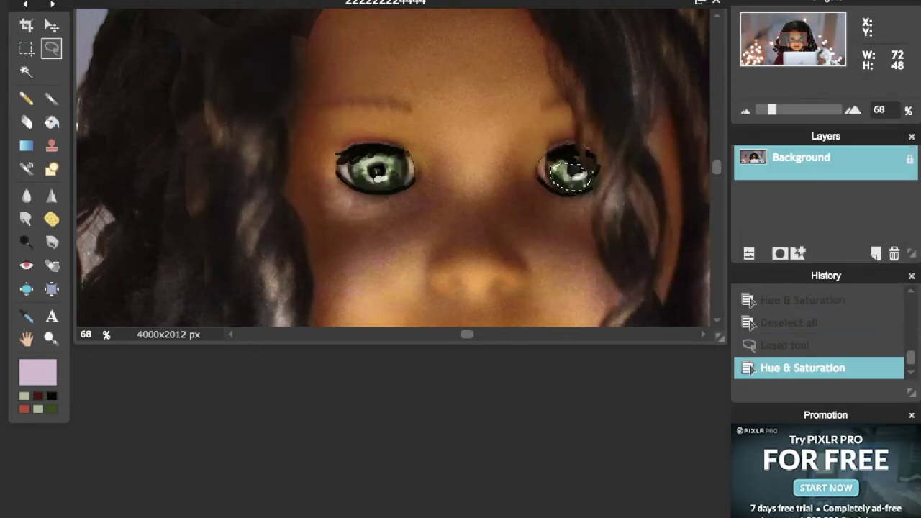
key(ctrl+d)
- Paint the doll's lips with the Brush tool, using dark red on the lower lip, to match the reference image
drag(770, 114, 763, 122)
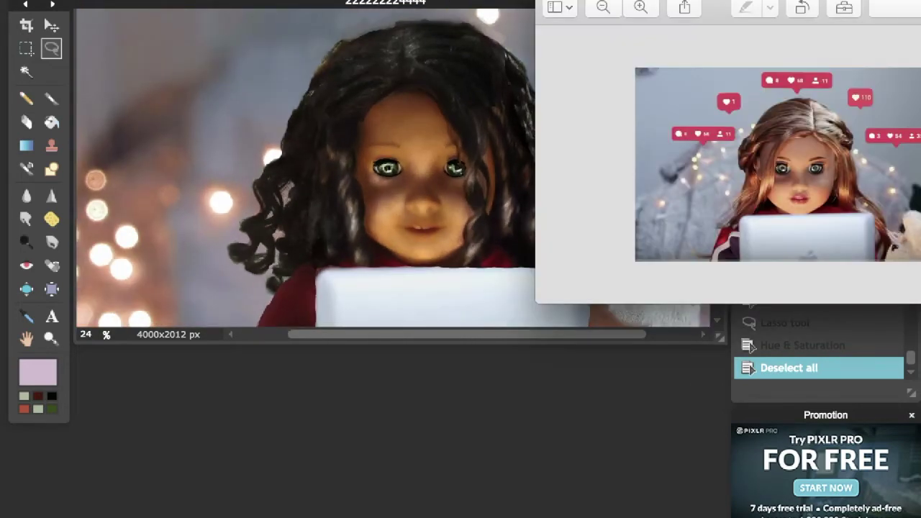
scroll(806, 194, up, 10)
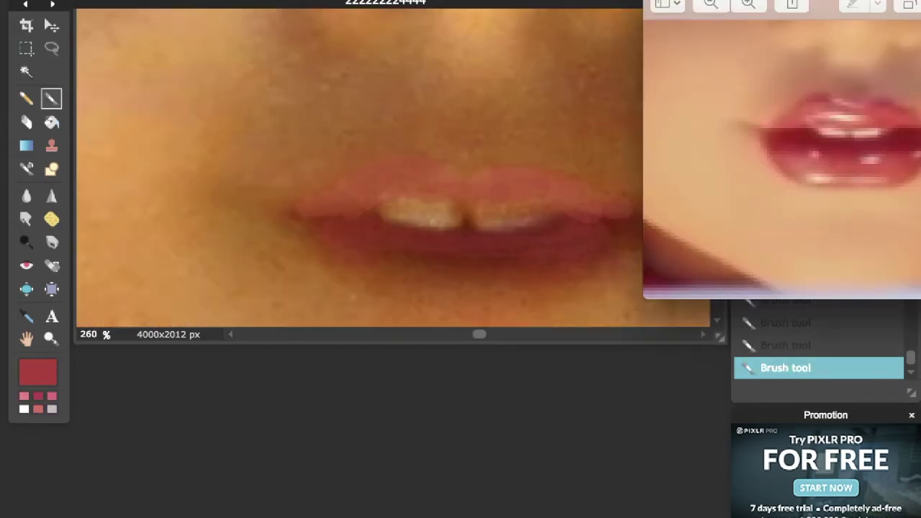
click(40, 375)
click(856, 315)
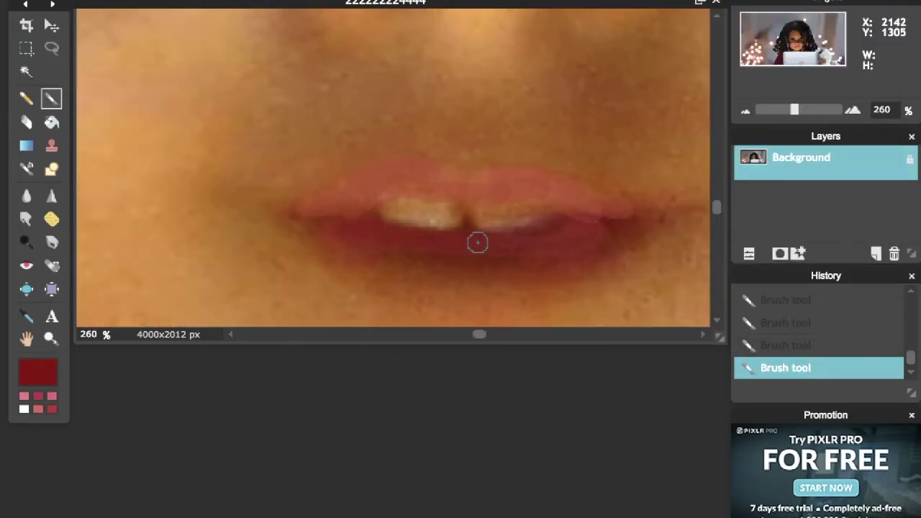
mouse_move(296, 198)
mouse_down()
mouse_move(343, 212)
mouse_move(350, 252)
mouse_up()
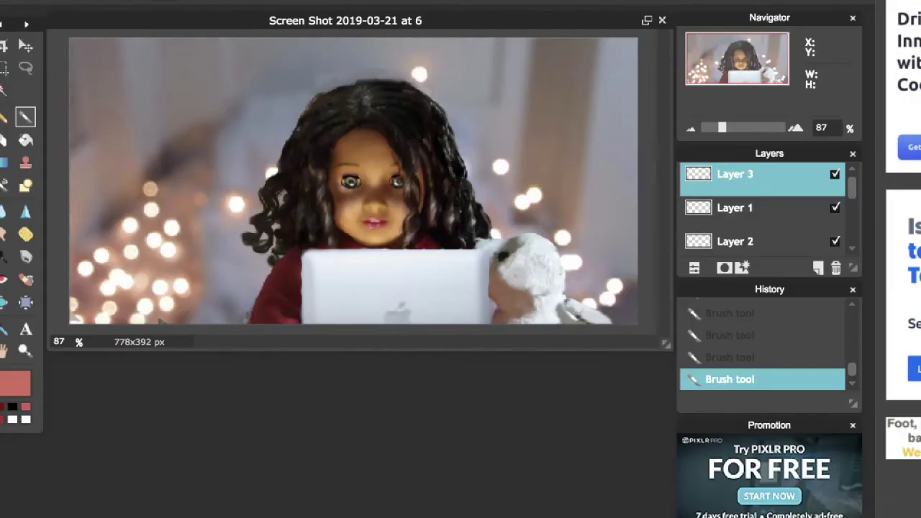
- Switch to the reference screenshot and paste it into the doll image as a new layer
key(super+Tab)
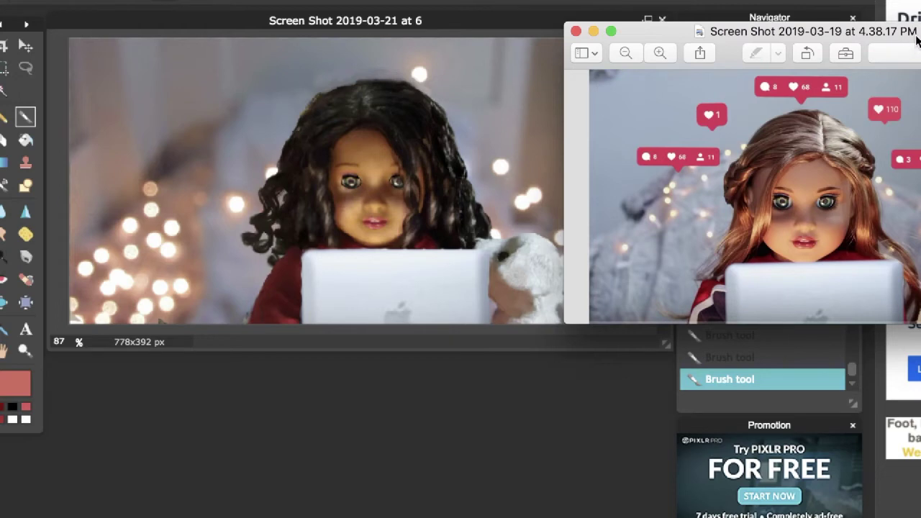
drag(658, 31, 691, 28)
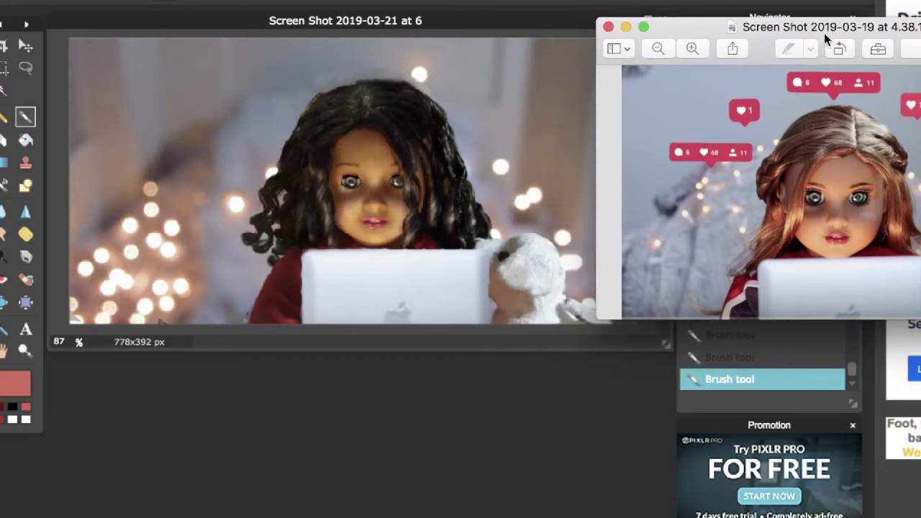
key(super+v)
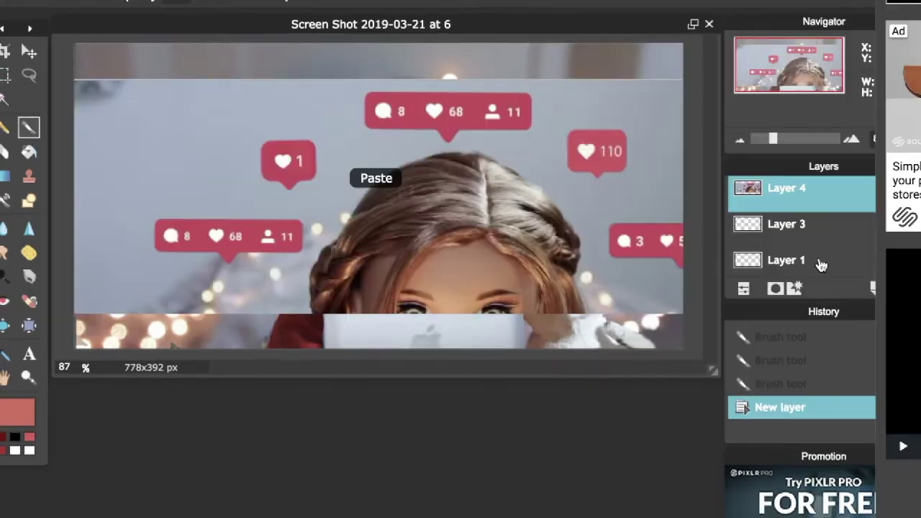
- Select the pasted layer's grey-blue background areas with the Wand tool and delete them
click(4, 98)
click(176, 141)
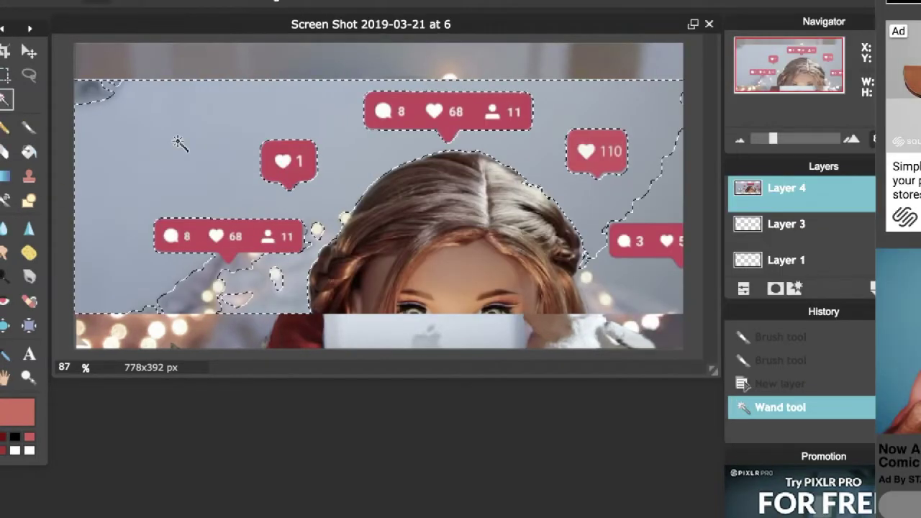
key(Delete)
click(641, 205)
key(Delete)
- Clear leftover background patches beside the reference doll's hair with the Wand tool and drop the selection
click(237, 277)
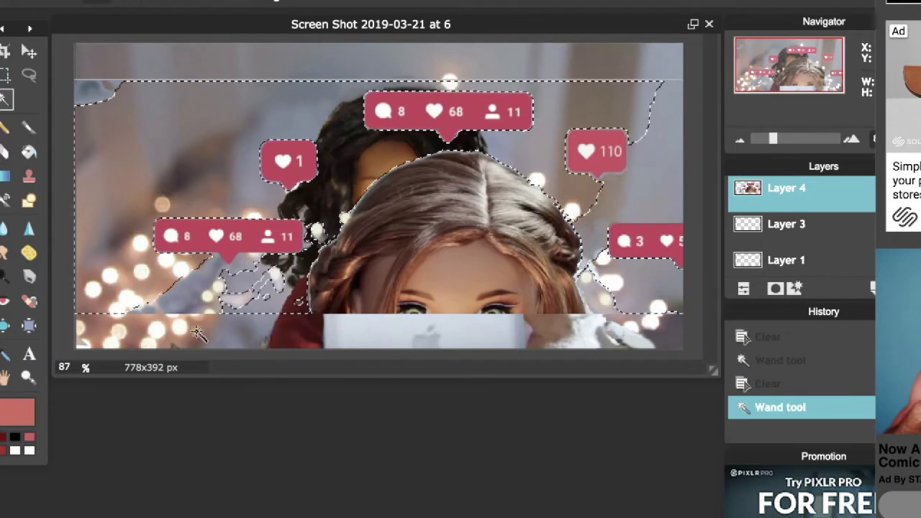
click(196, 289)
key(Delete)
key(ctrl+z)
click(254, 291)
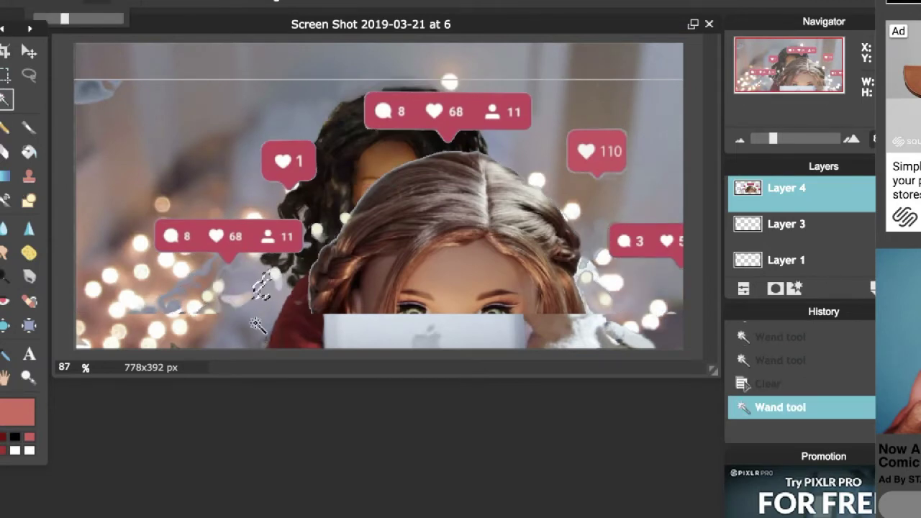
click(192, 286)
click(141, 142)
click(4, 75)
click(117, 58)
- Shrink the pasted reference layer with Free transform and move it so the notification badges surround the doll's head
click(7, 1)
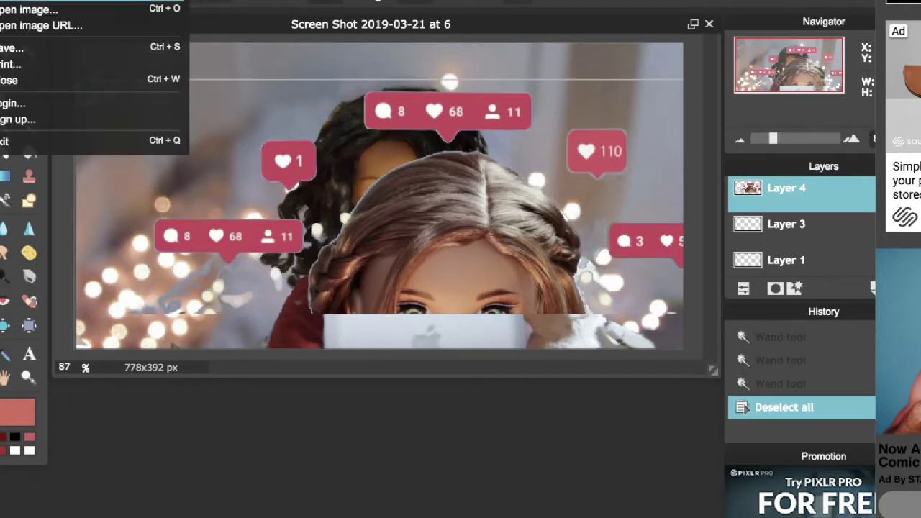
click(79, 103)
drag(74, 79, 136, 97)
drag(526, 261, 470, 180)
click(373, 352)
click(374, 351)
- Erase the reference doll and the leftover background from the pasted layer with the Eraser tool, keeping only the notification badges
click(5, 152)
click(77, 3)
click(234, 57)
right_click(350, 6)
click(401, 56)
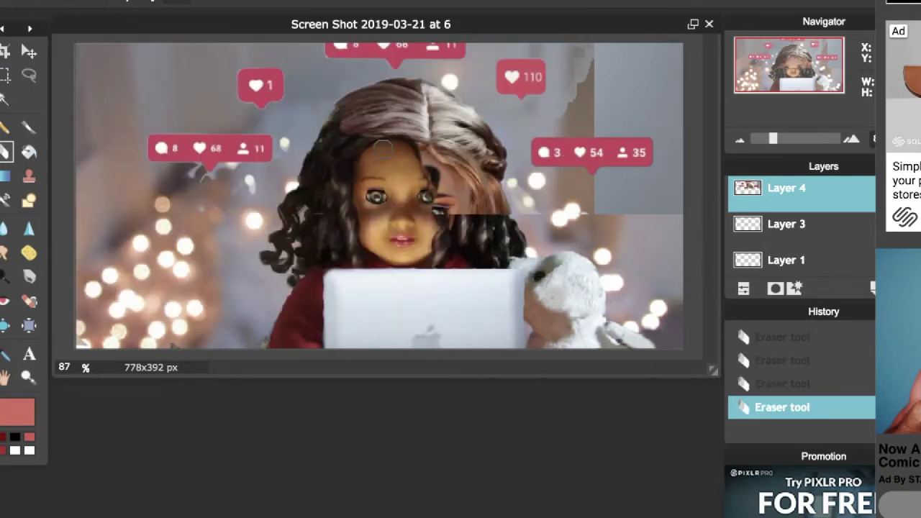
mouse_move(383, 149)
mouse_down()
mouse_move(461, 197)
mouse_move(498, 187)
mouse_move(528, 204)
mouse_move(497, 135)
mouse_move(446, 86)
mouse_move(371, 87)
mouse_move(415, 111)
mouse_move(411, 96)
mouse_move(366, 105)
mouse_move(410, 121)
mouse_move(399, 124)
mouse_move(443, 193)
mouse_move(434, 137)
mouse_move(497, 195)
mouse_move(452, 128)
mouse_move(474, 121)
mouse_up()
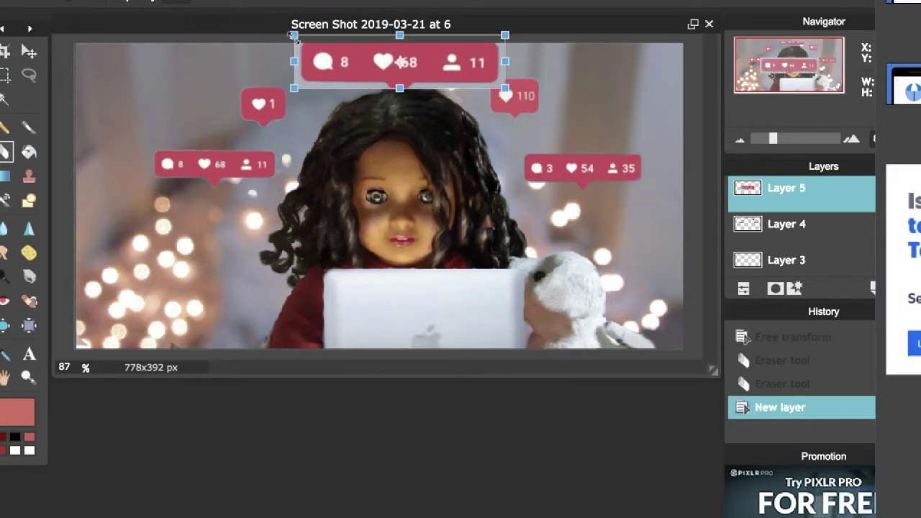
- Scale down the separately pasted notification badge above the doll's head with Free transform
drag(294, 36, 303, 41)
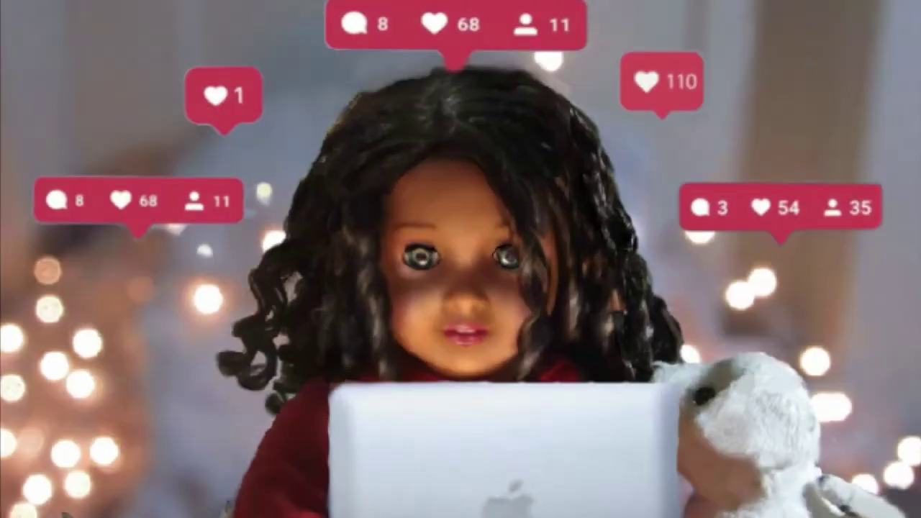